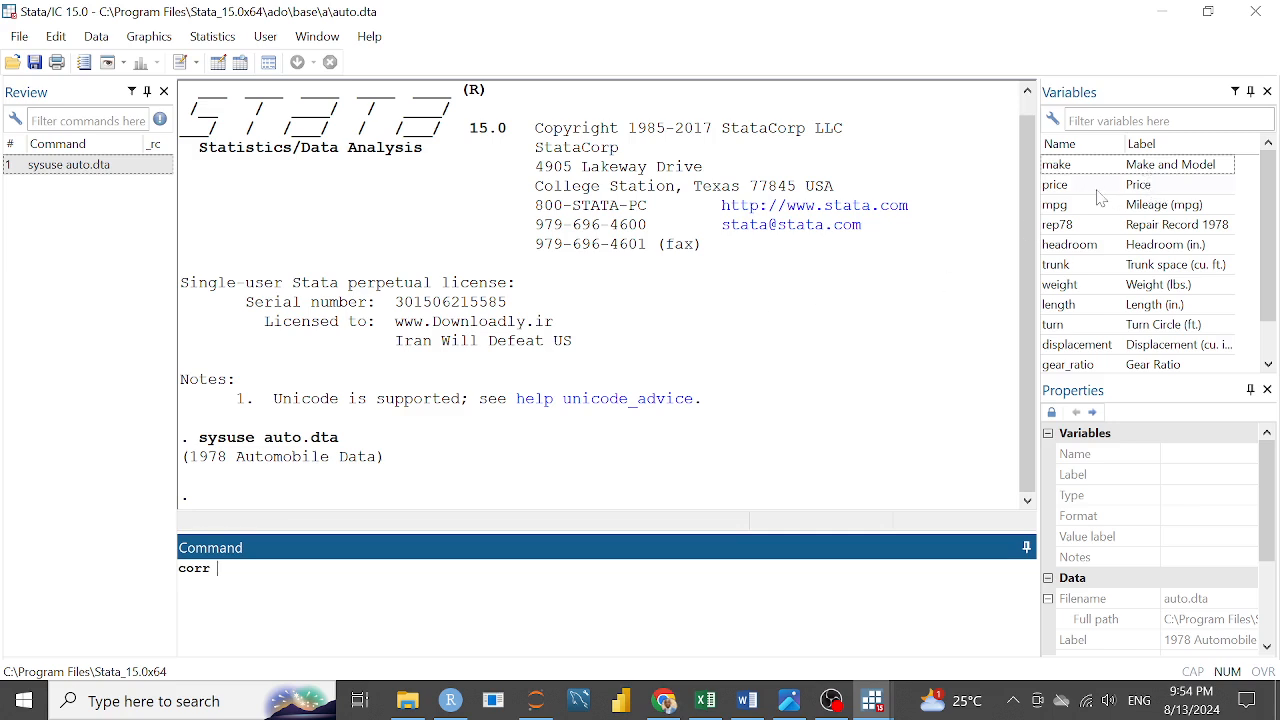
Run corr on the variables price through gear_ratio, leaving out make and foreign
left_click(1097, 190)
key("shift+Down")
key("shift+Down")
key("shift+Down")
key("shift+Down")
key("shift+Down")
key("shift+Down")
key("shift+Down")
key("shift+Down")
key("shift+Down")
key("shift+Down")
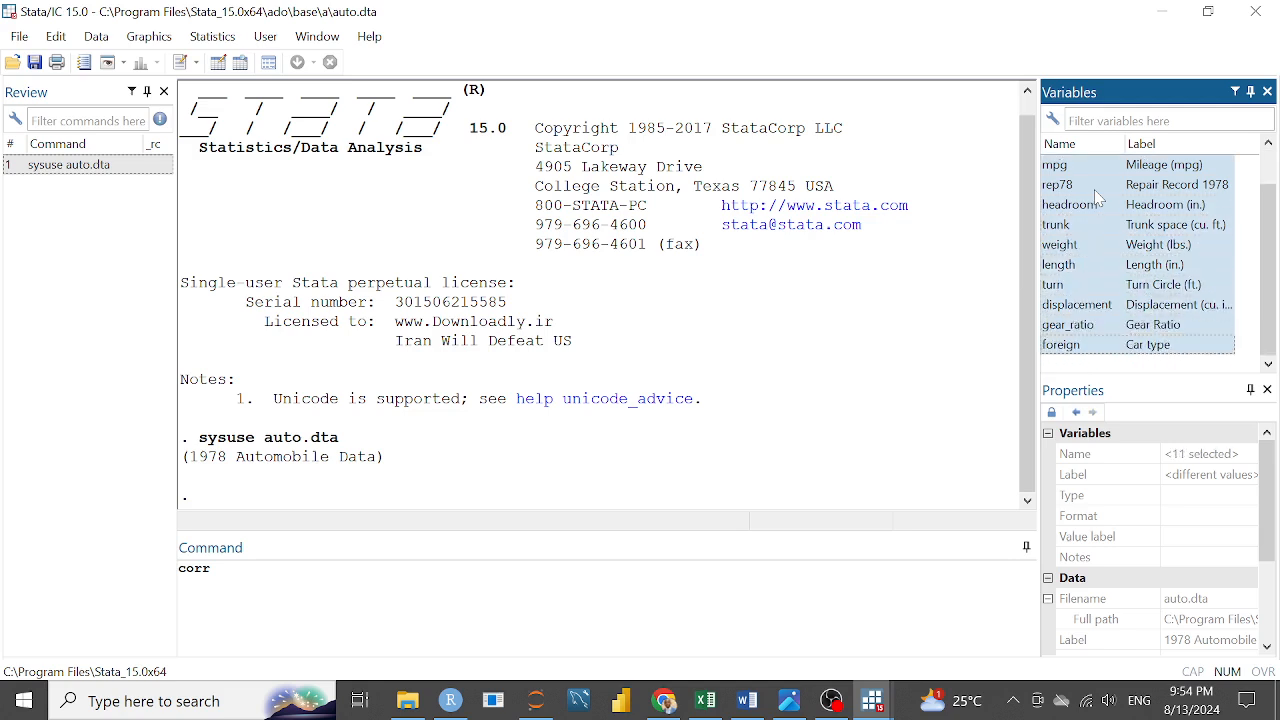
key("shift+Up")
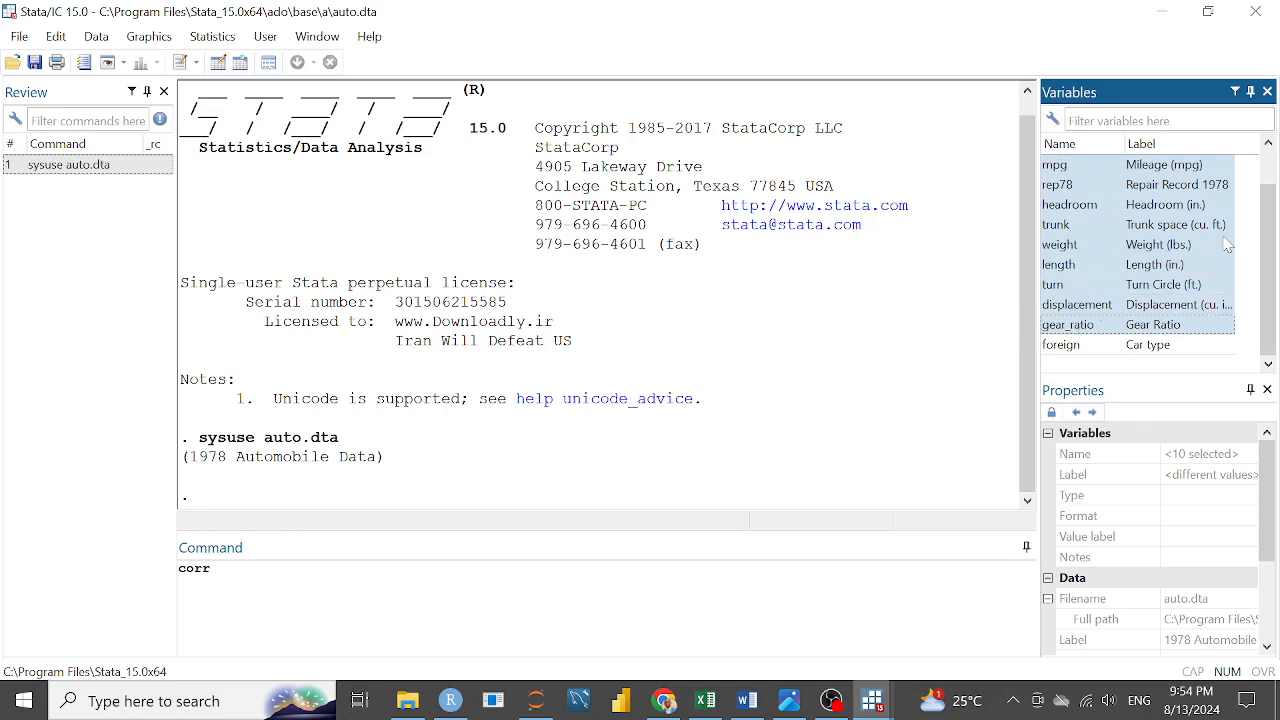
right_click(1145, 205)
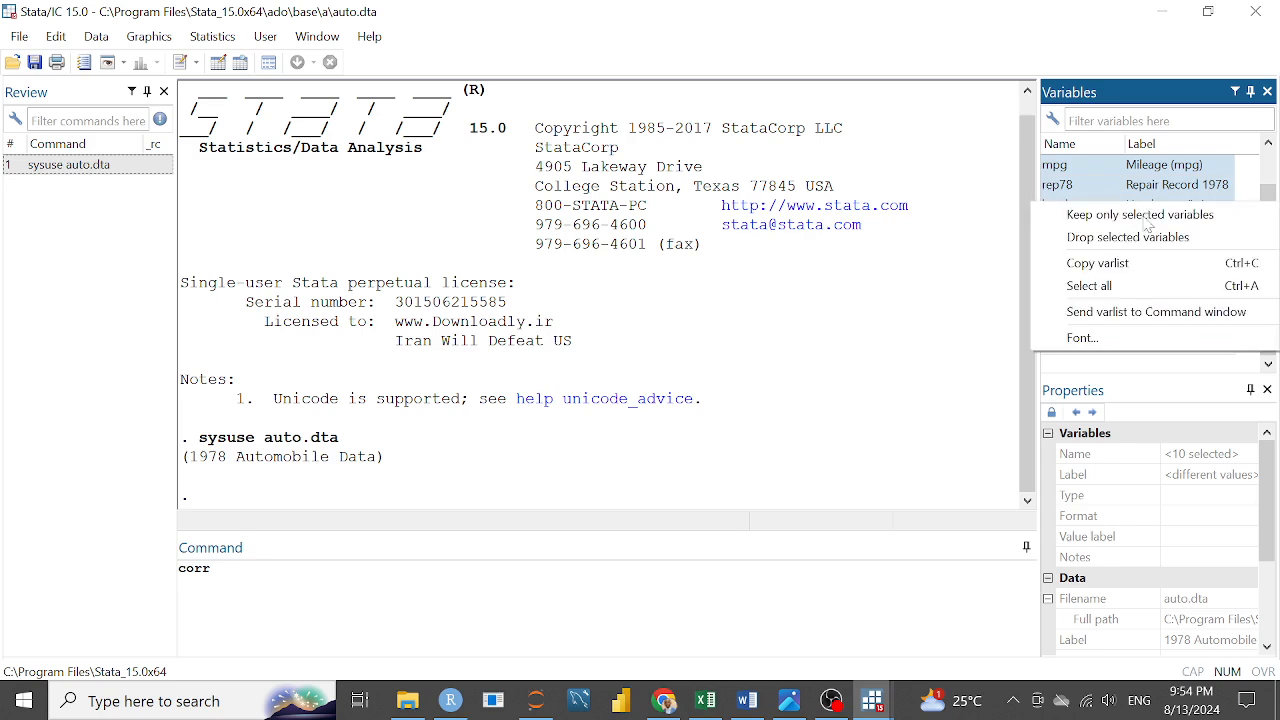
left_click(1127, 312)
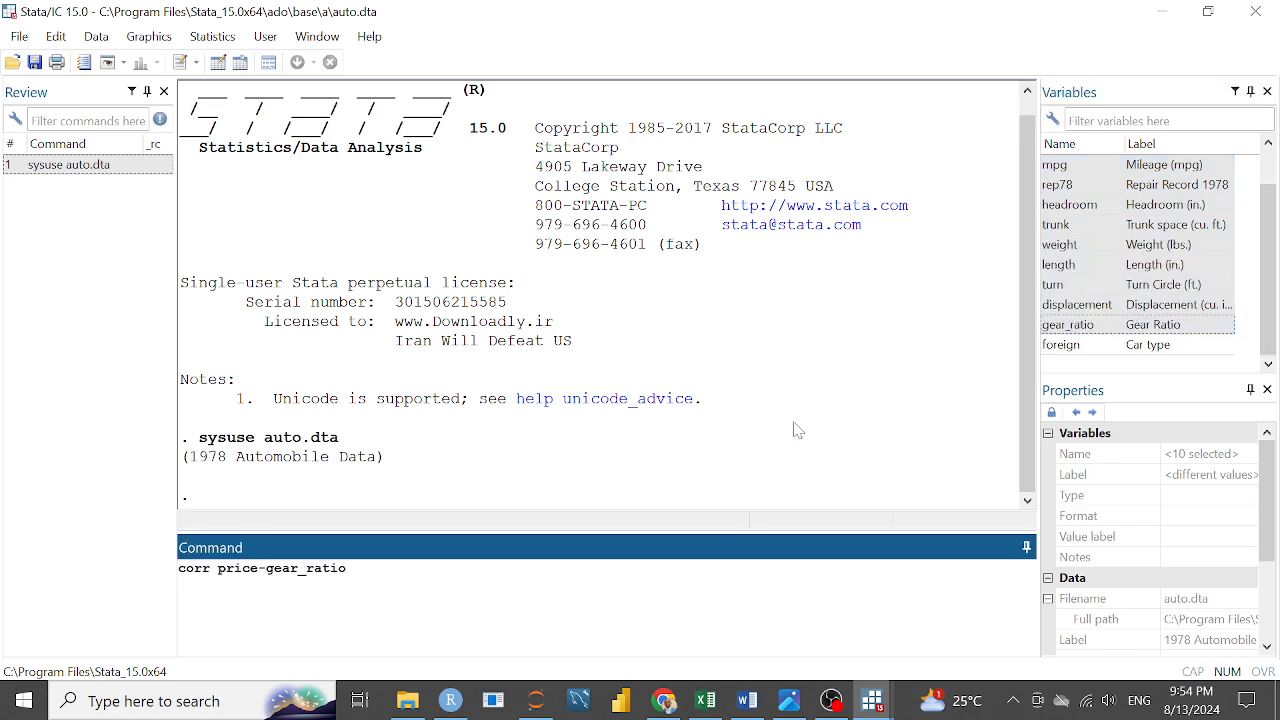
key("Return")
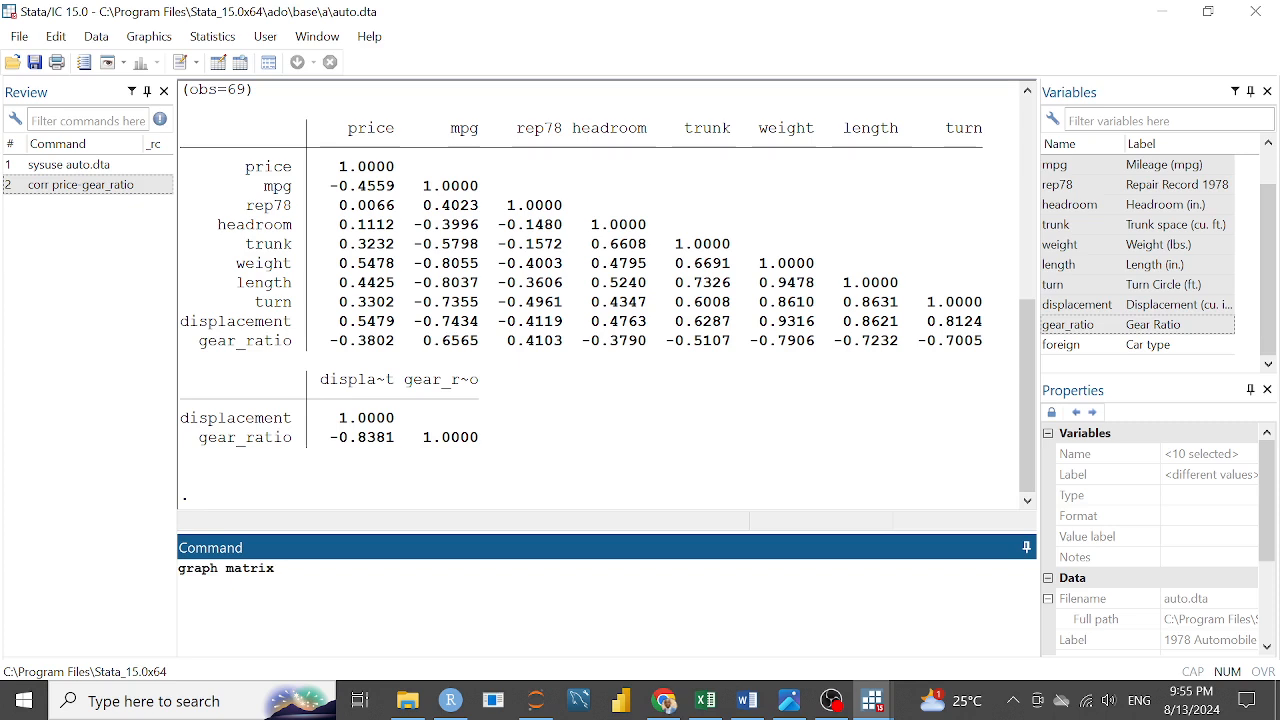
Reuse the earlier correlation command's variable list to run graph matrix price-gear_ratio
left_click(76, 188)
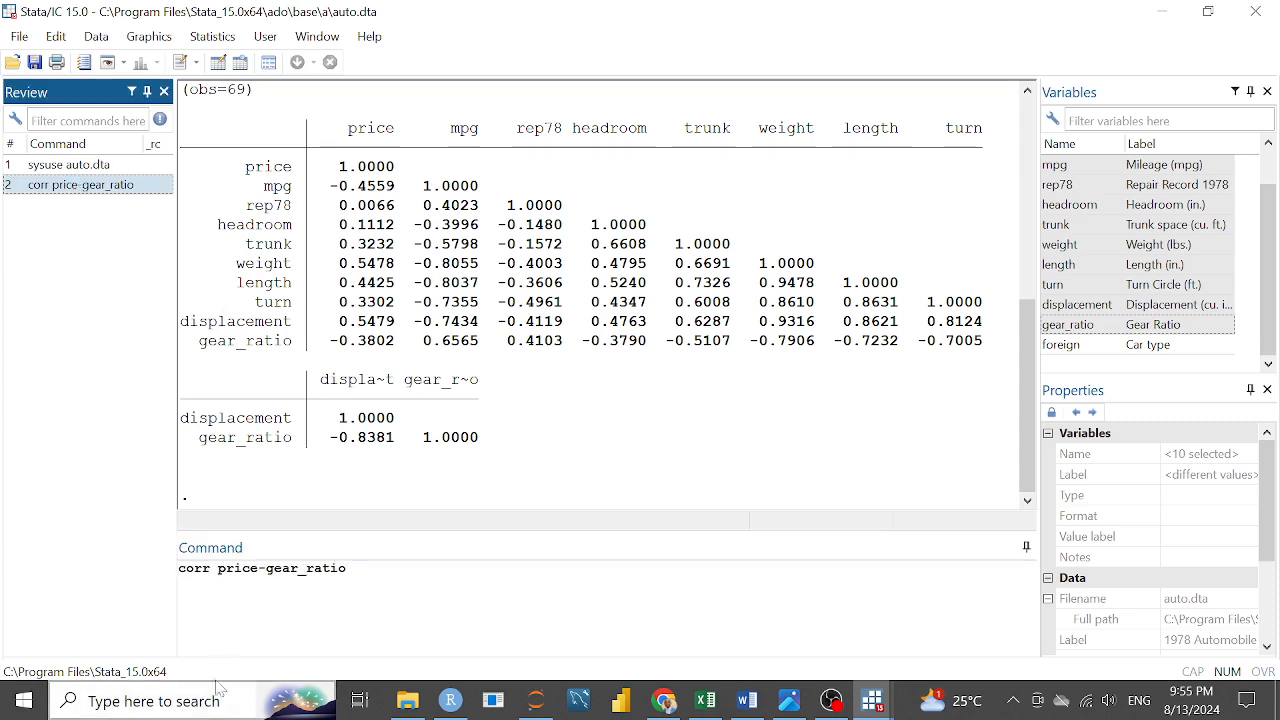
left_click_drag(218, 568, 346, 568)
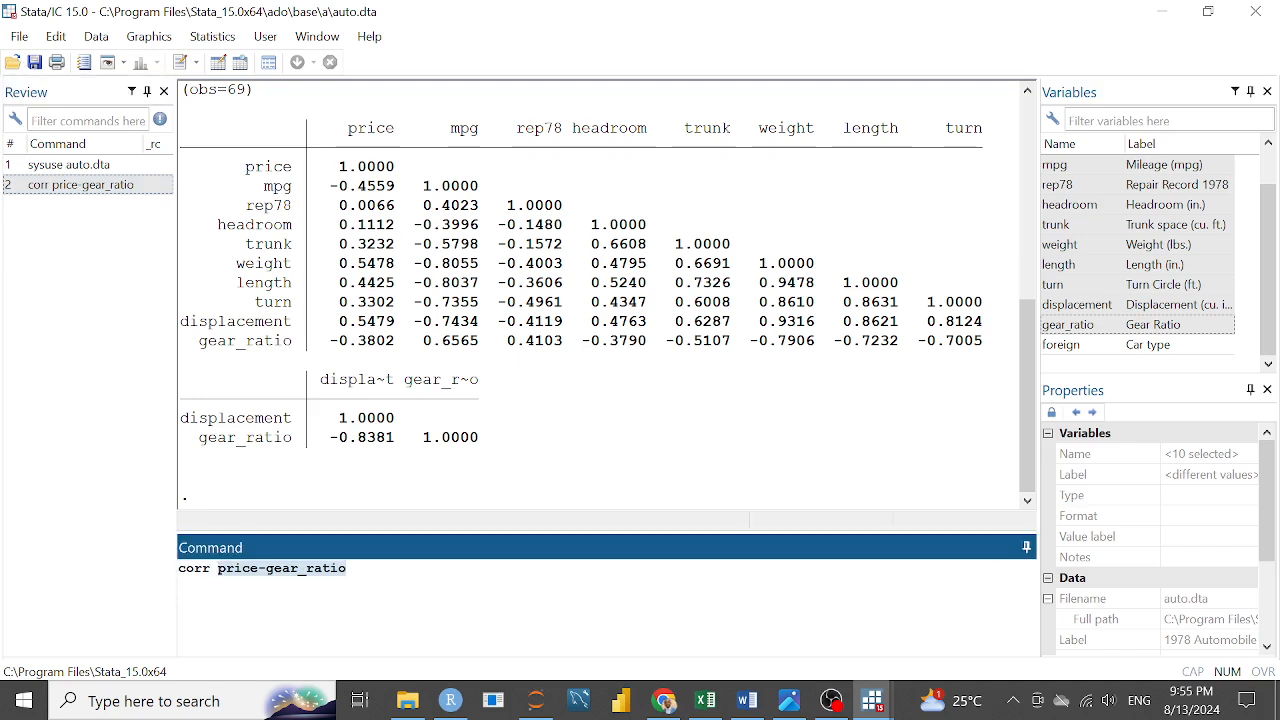
left_click(207, 568)
left_click_drag(209, 568, 179, 568)
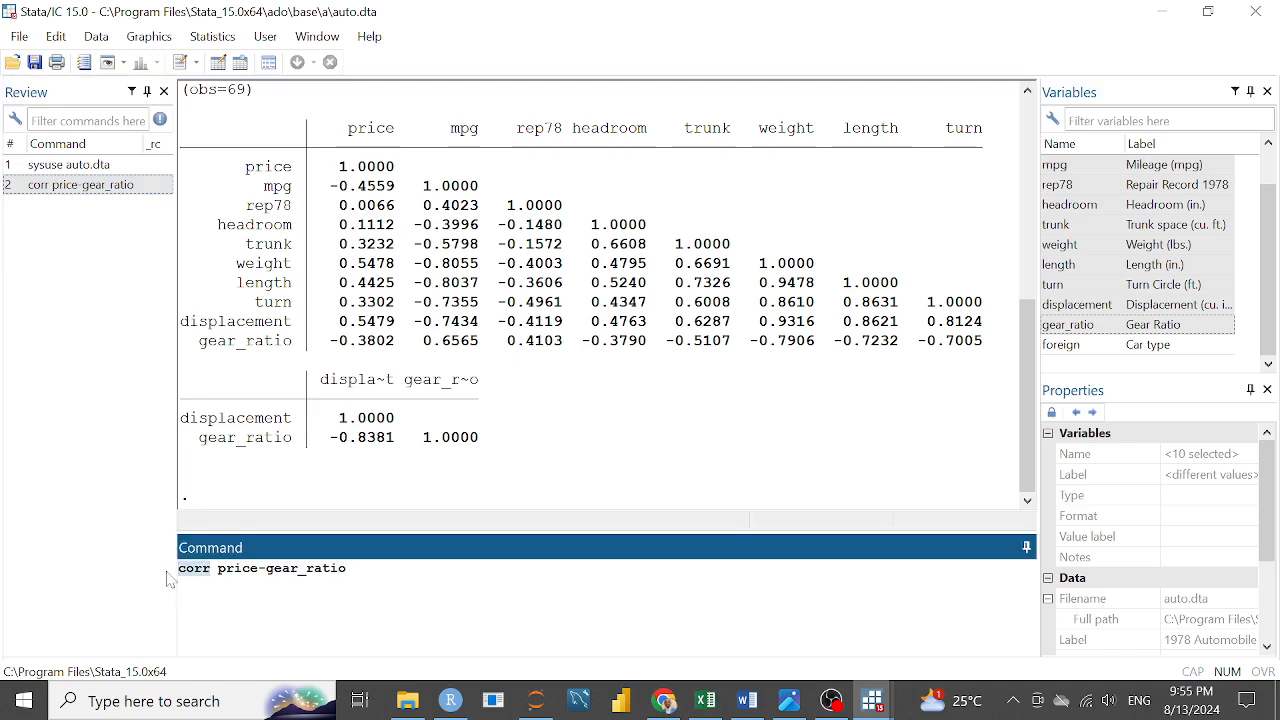
type("grap")
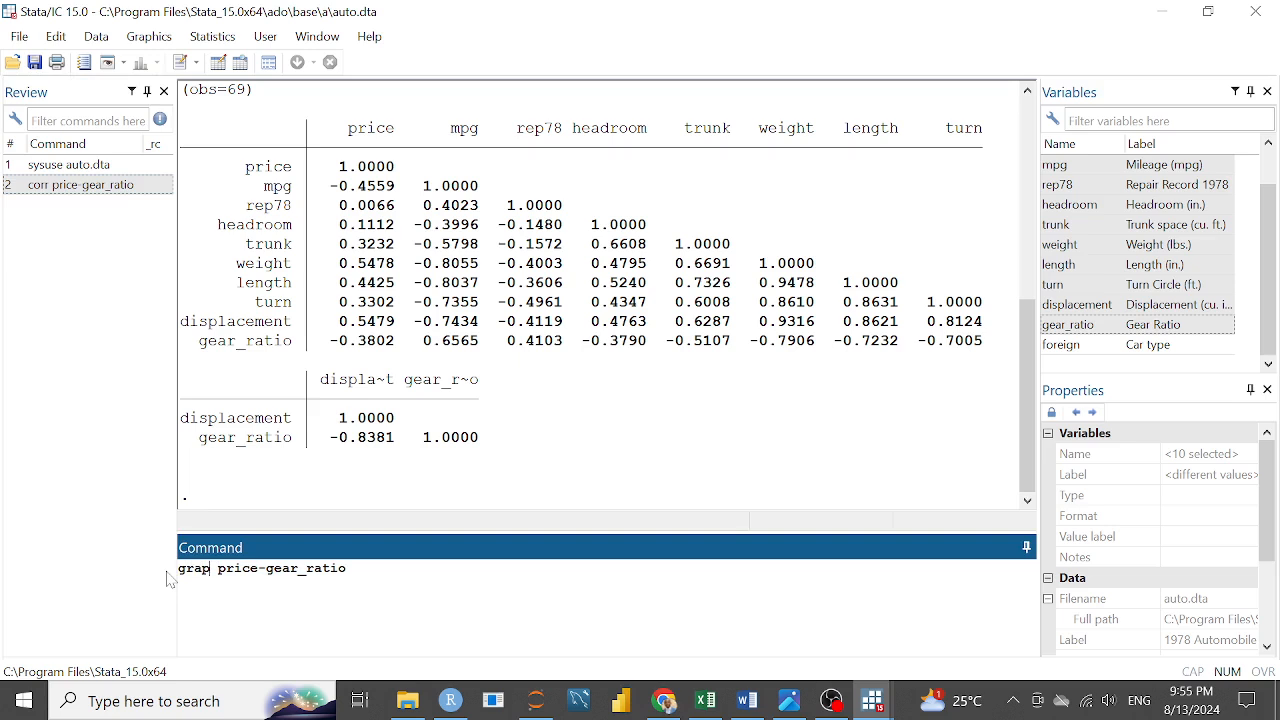
type("h matr")
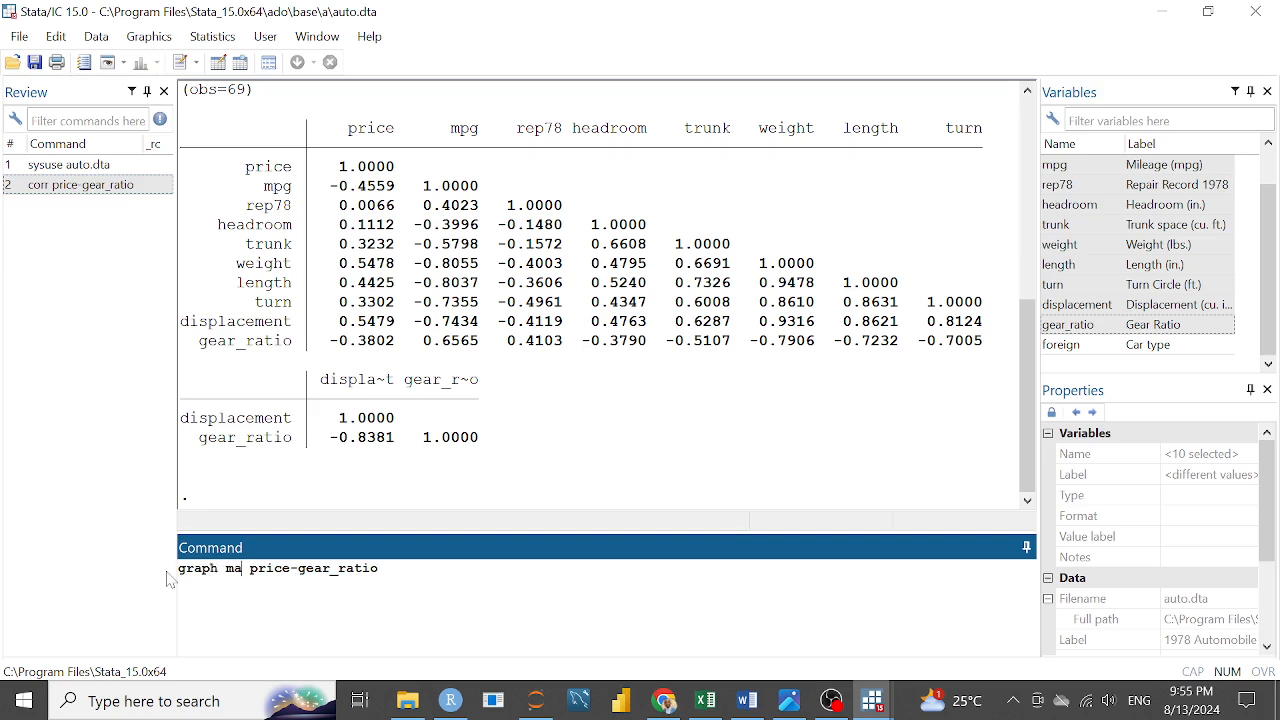
type("ix")
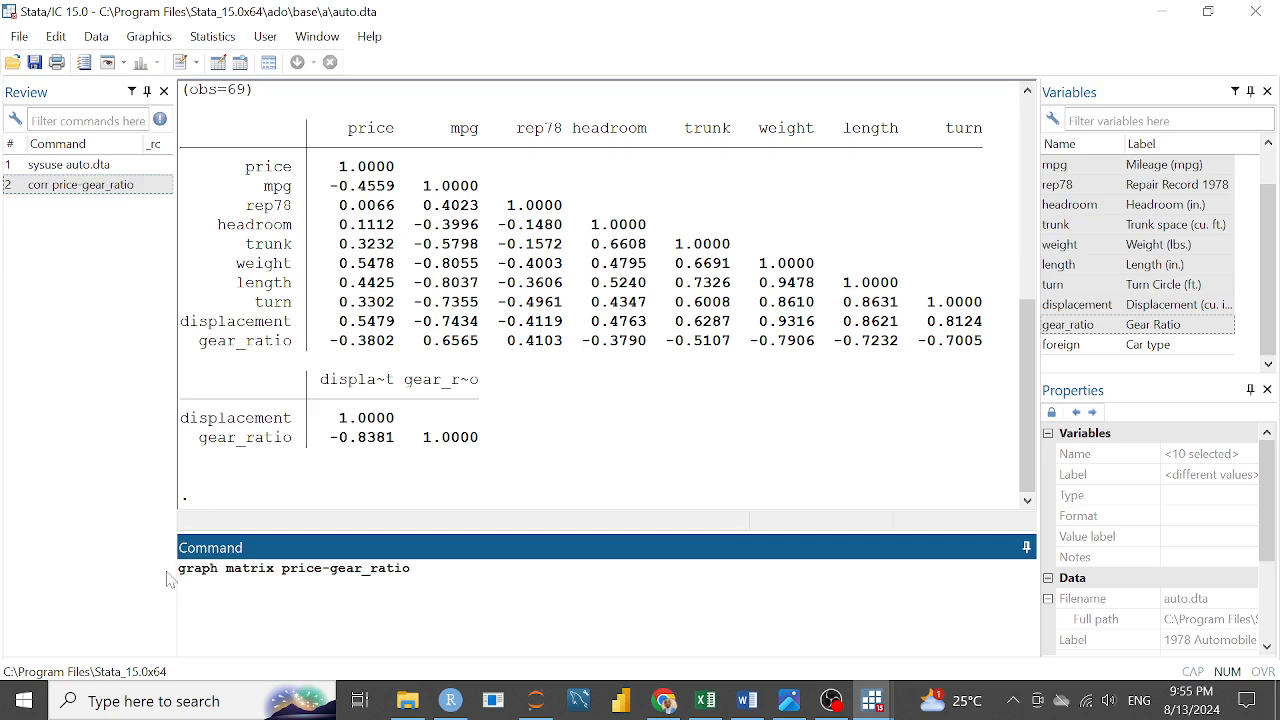
key("Return")
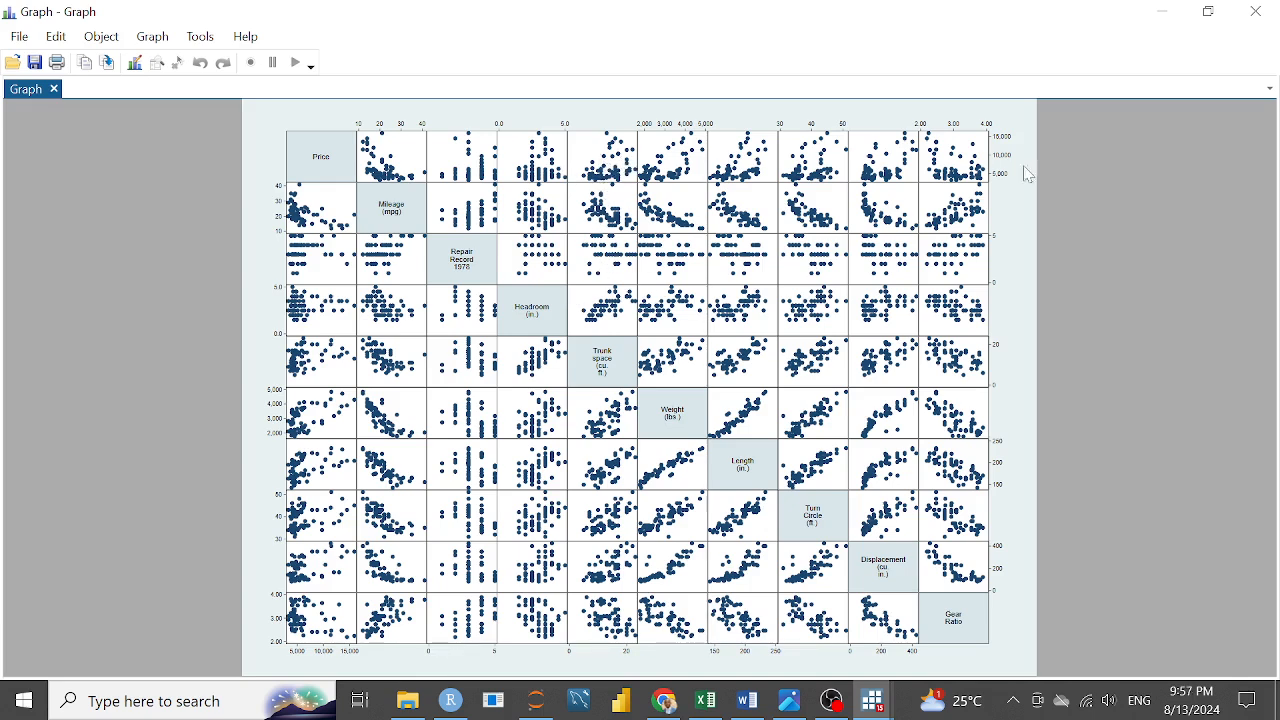
Restore the graph window to a smaller size and keep it in front, beside the correlation table
left_click(1207, 11)
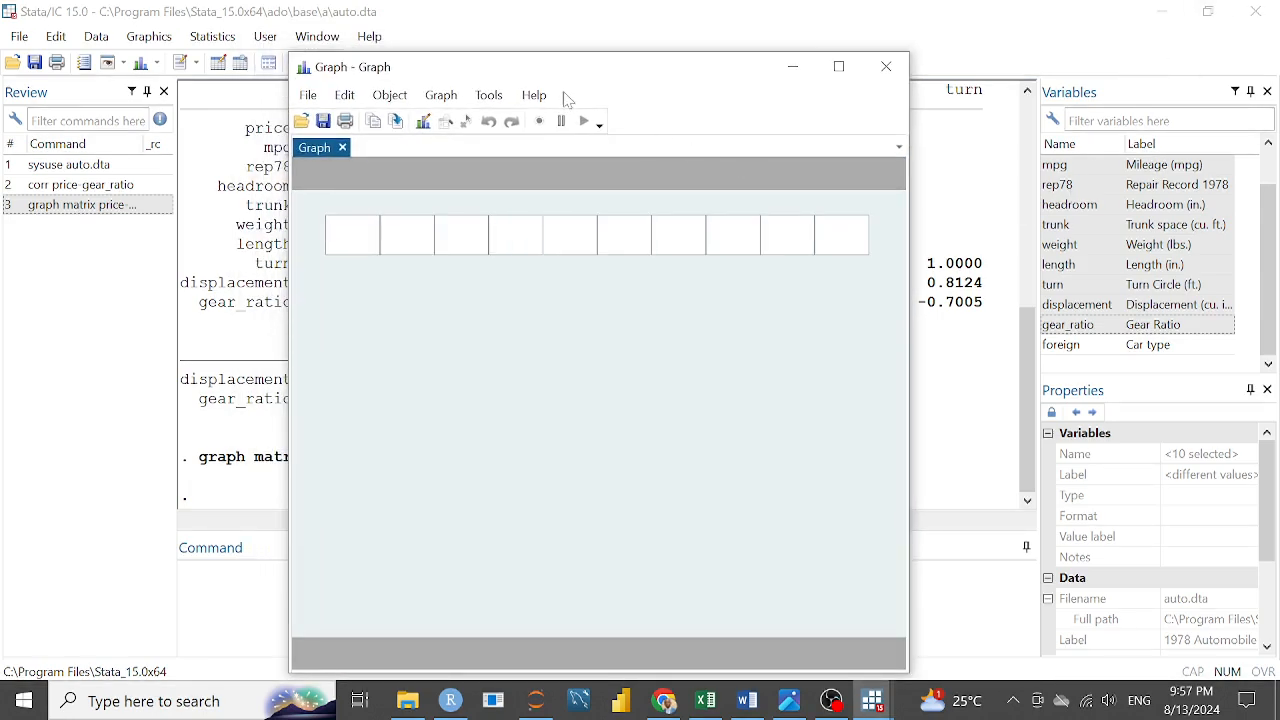
mouse_move(588, 78)
left_mouse_down()
mouse_move(892, 148)
mouse_move(960, 118)
left_mouse_up()
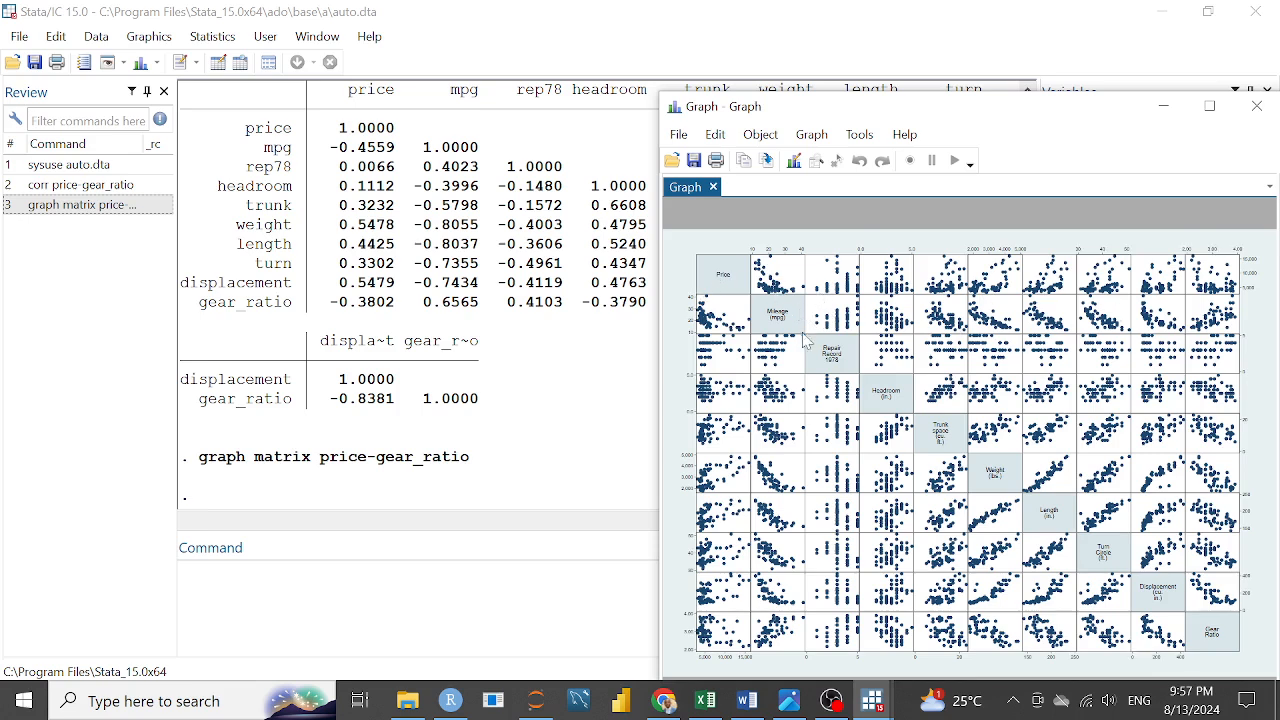
mouse_move(657, 374)
left_mouse_down()
mouse_move(611, 369)
mouse_move(641, 368)
left_mouse_up()
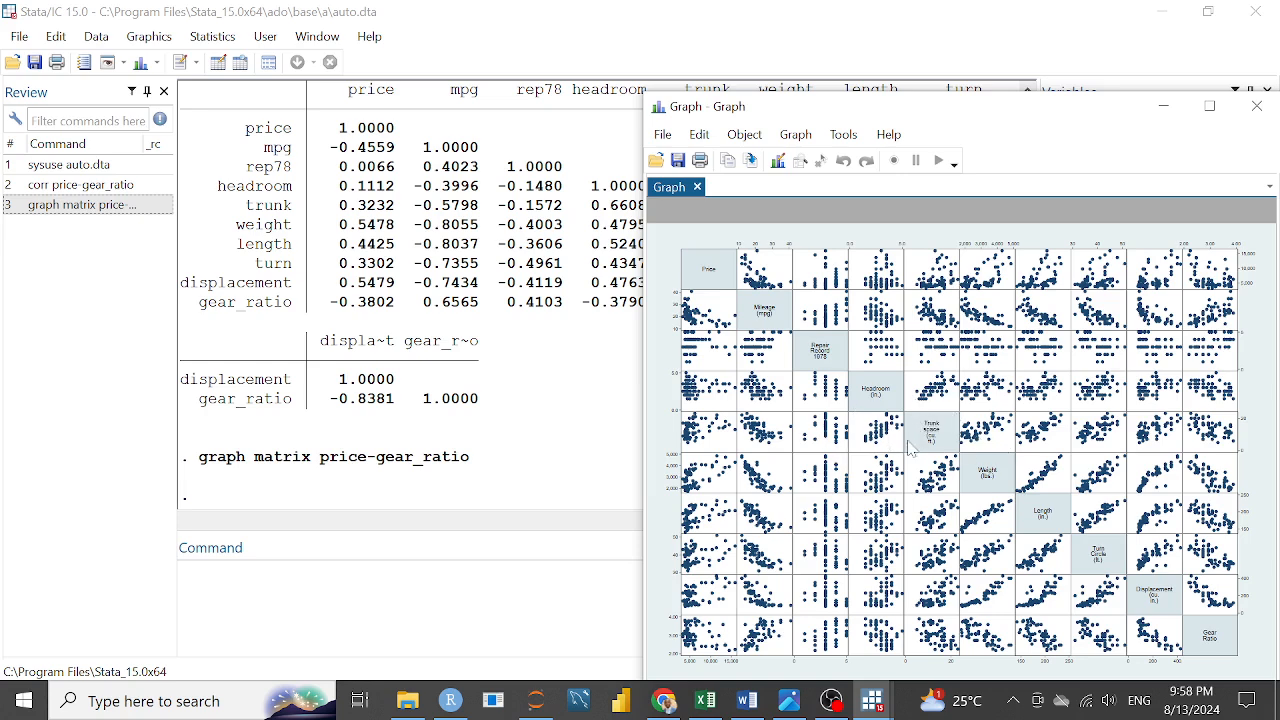
left_click(400, 595)
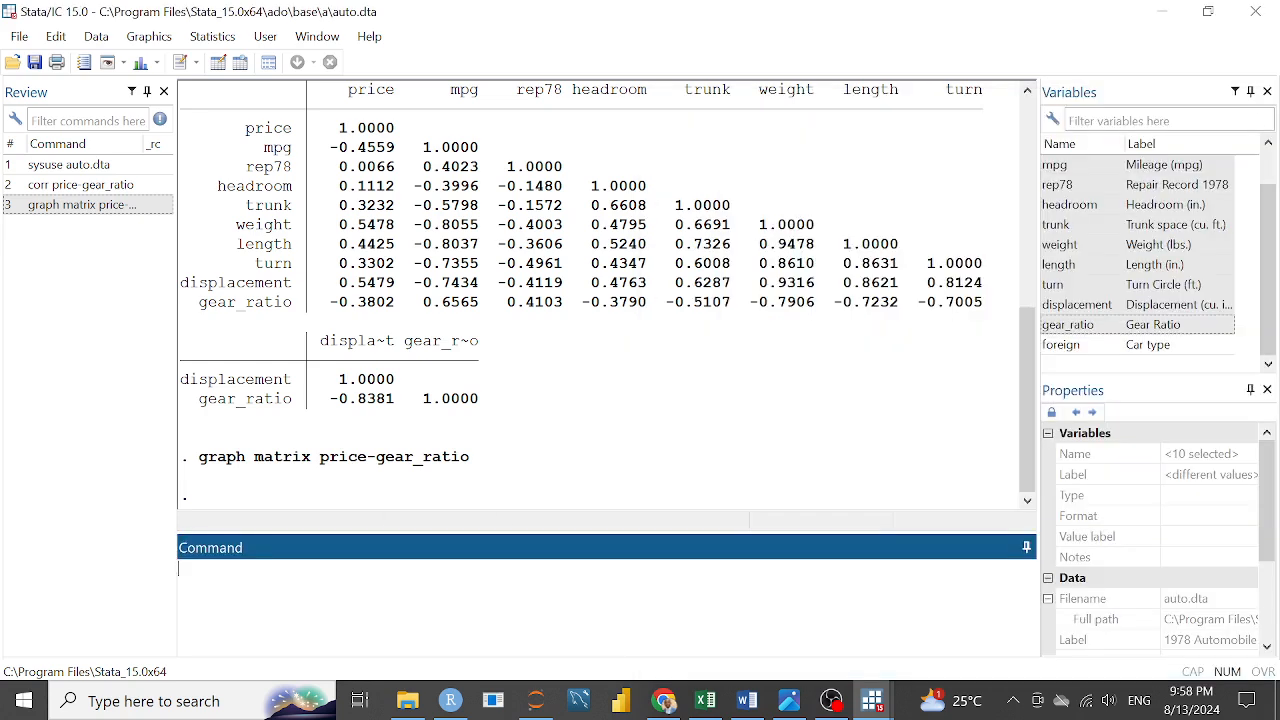
left_click(872, 700)
left_click(1145, 635)
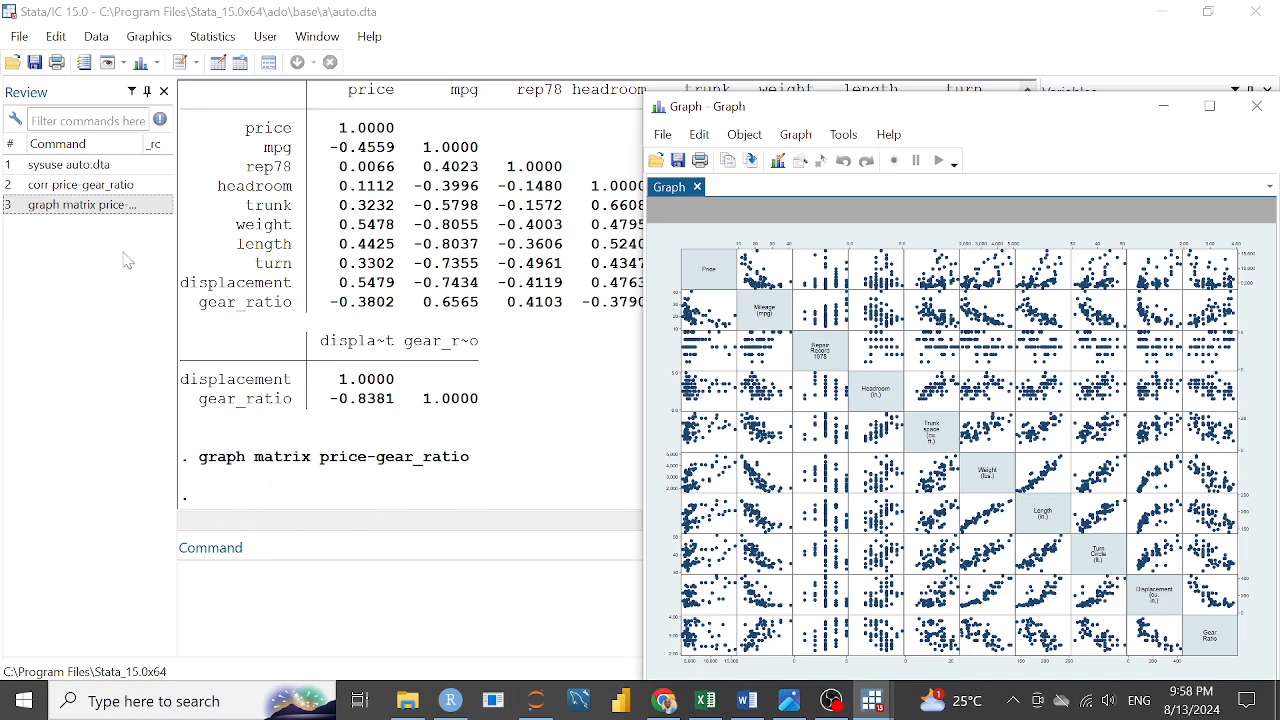
Recall the graph matrix price-gear_ratio command and run it again with the half option added
left_click(111, 205)
left_click(423, 545)
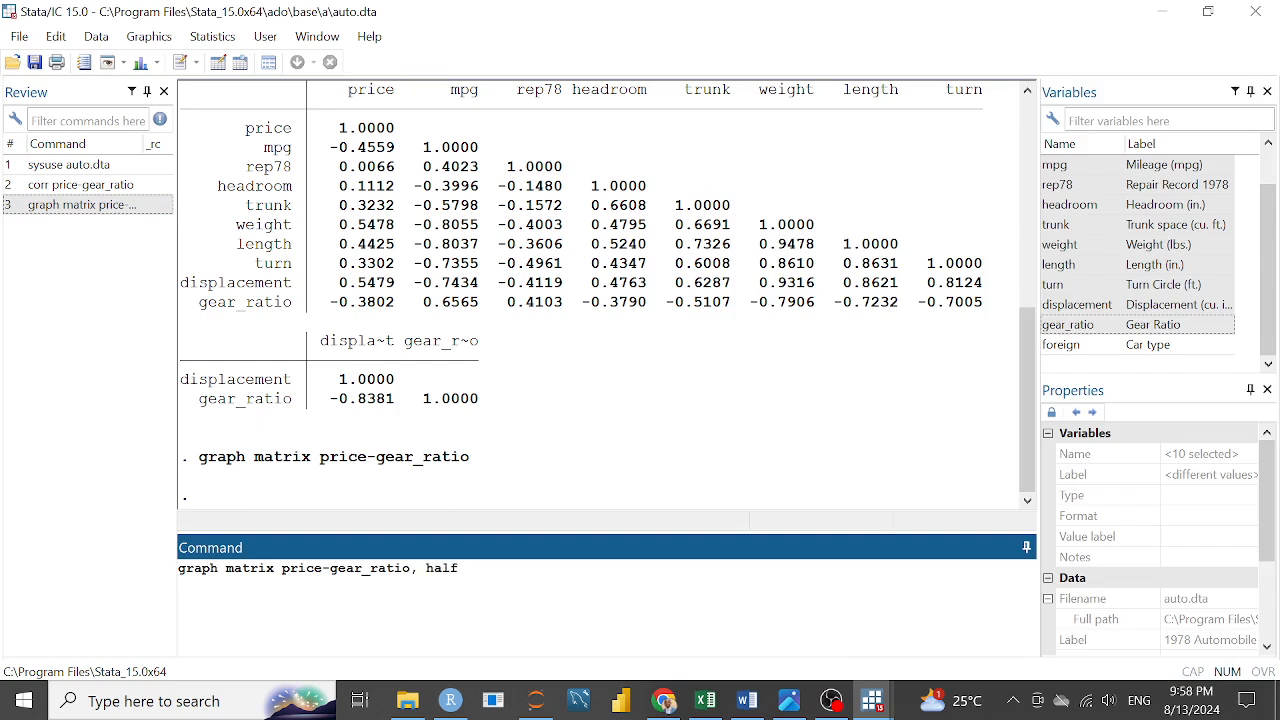
type(", half")
key("Return")
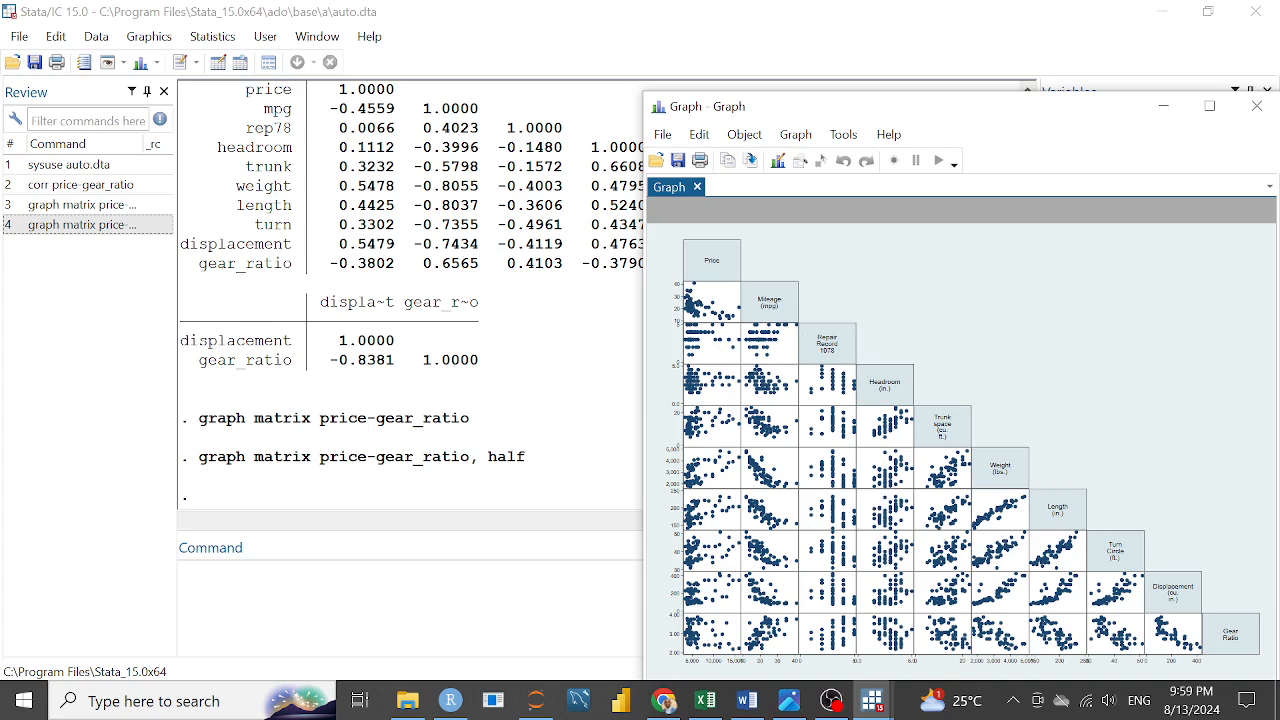
Open the scatterplot matrix dialog and enter price and mpg once each as its variables
left_click(582, 440)
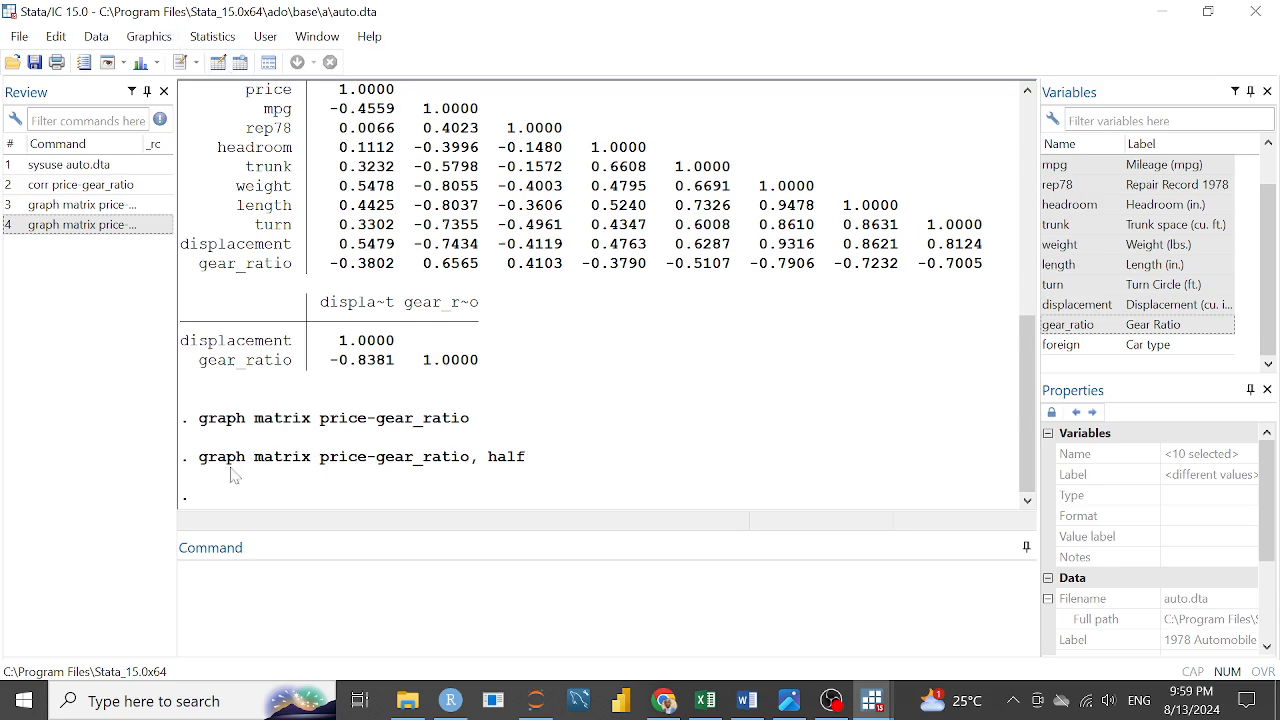
left_click(149, 36)
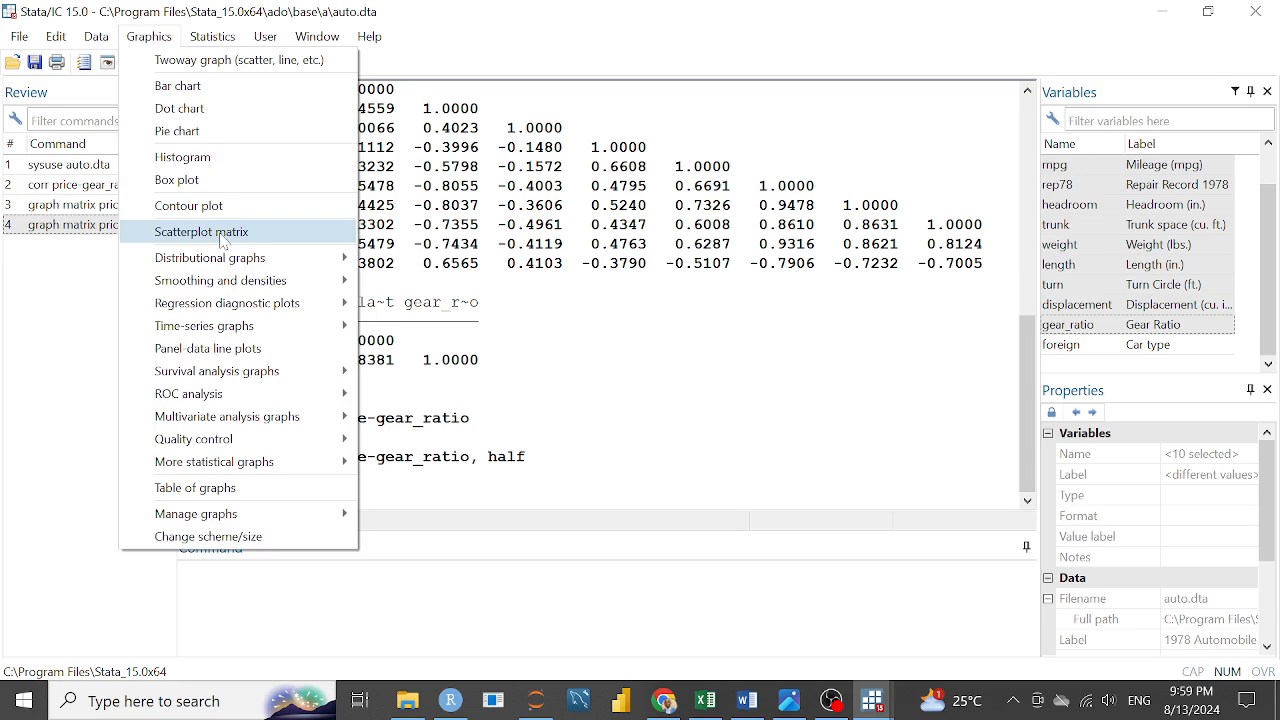
left_click(220, 232)
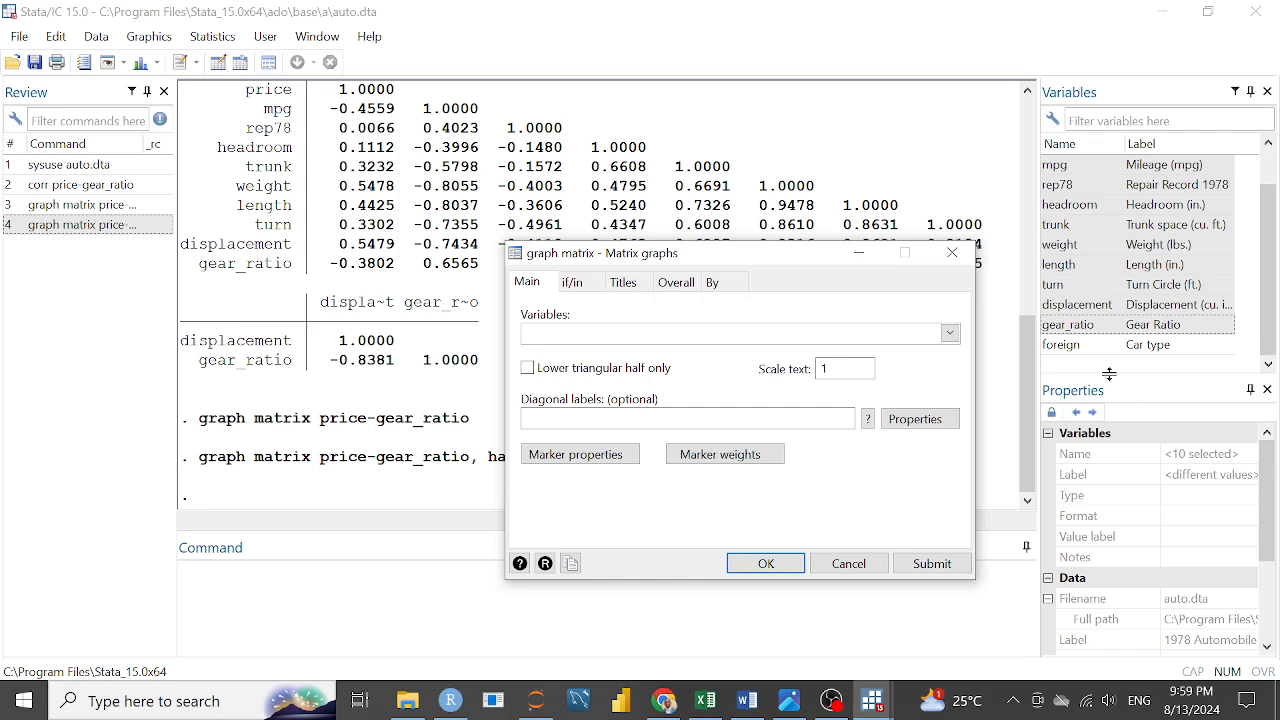
left_click(957, 335)
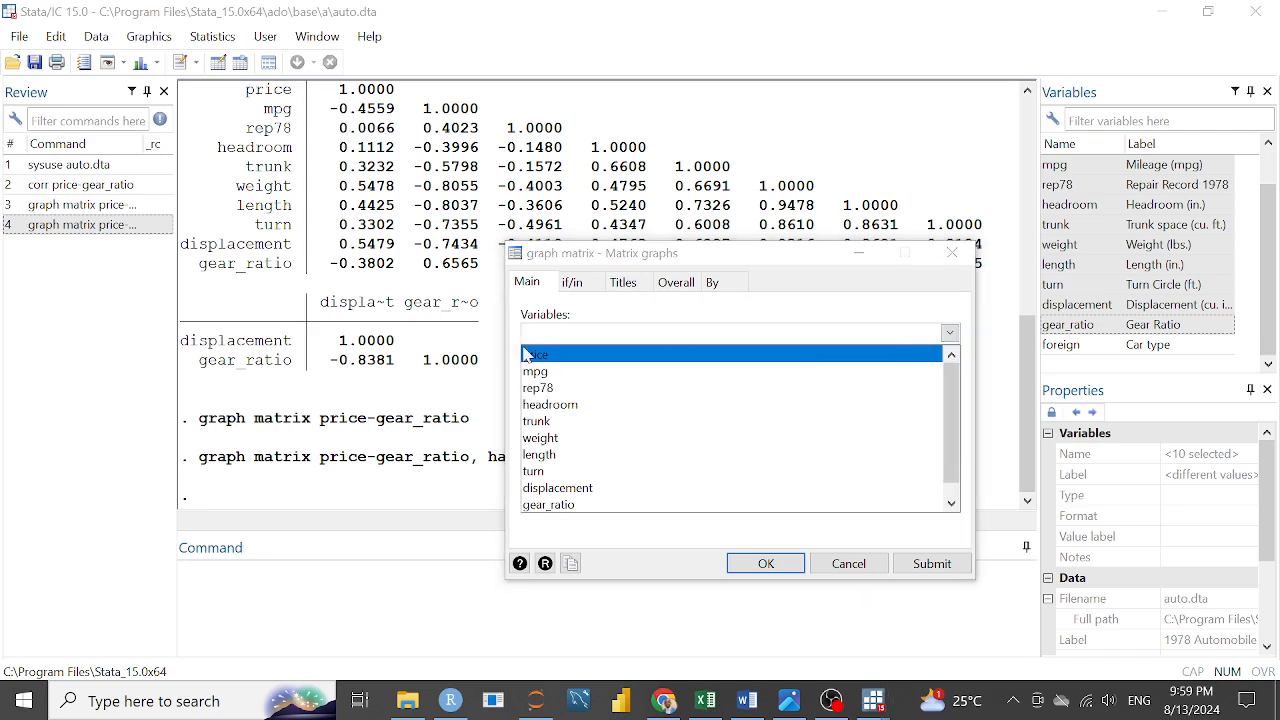
left_click(540, 356)
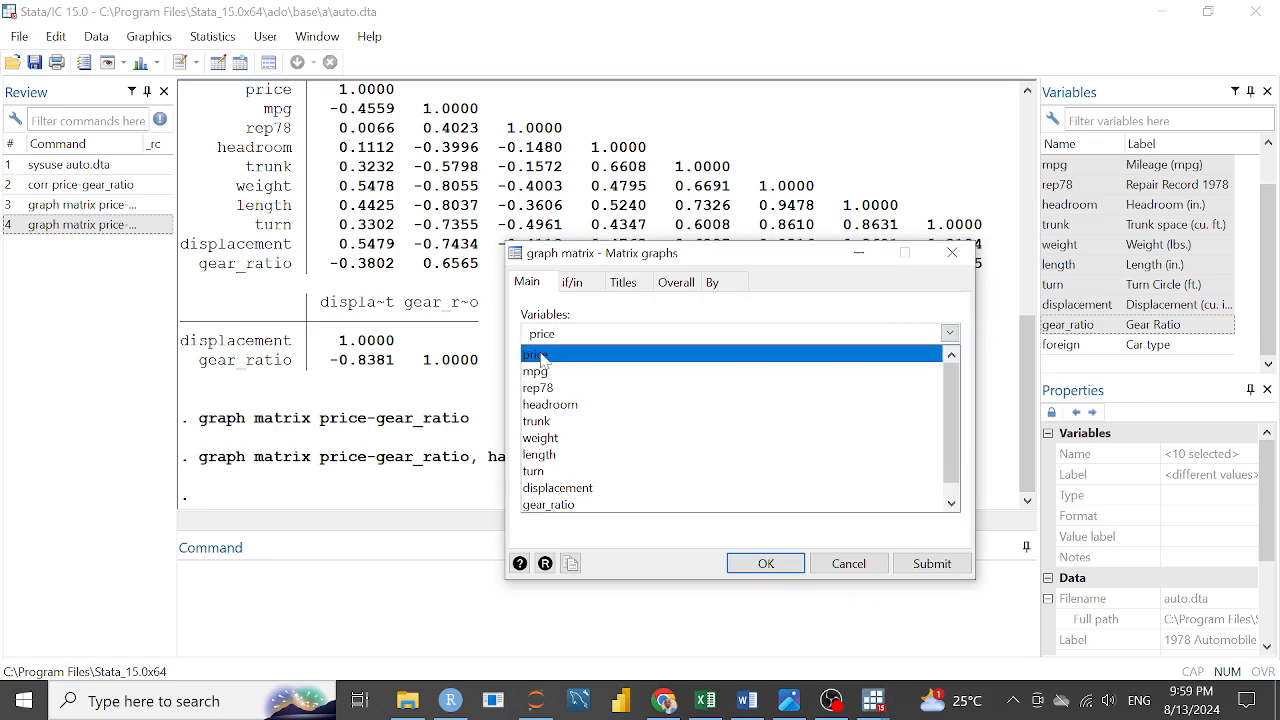
left_click(540, 372)
left_click(541, 375)
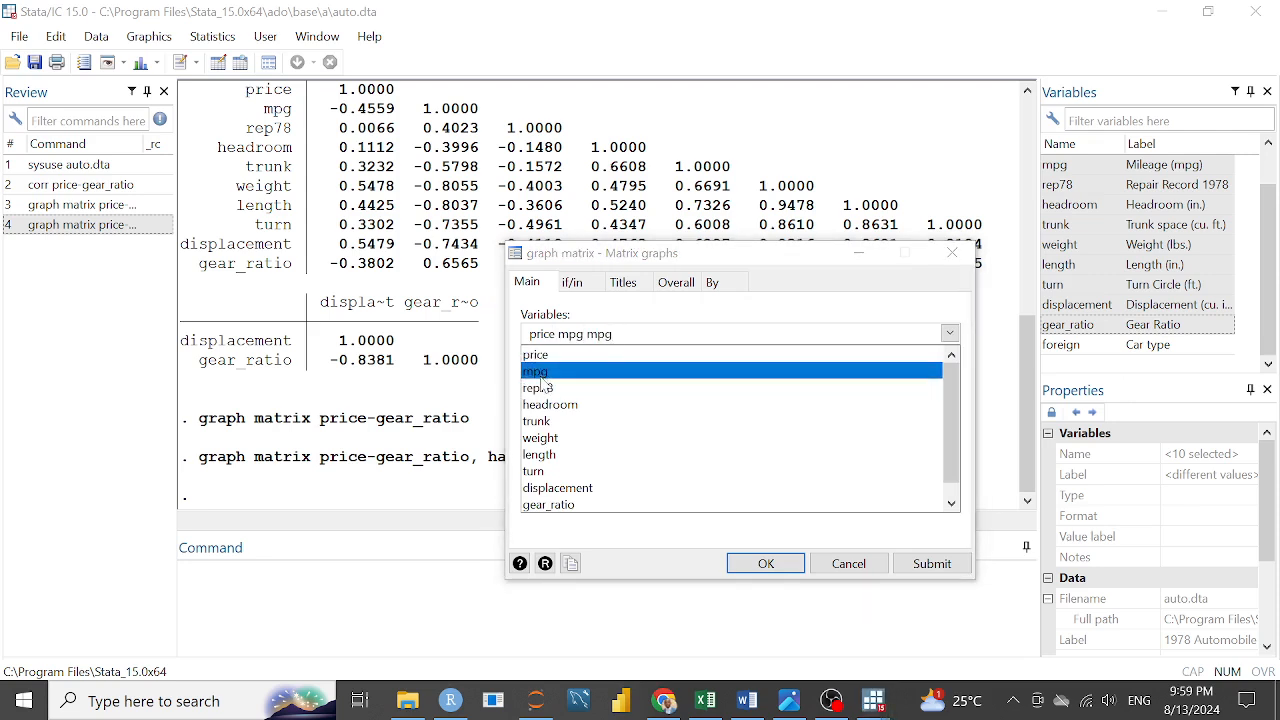
left_click(621, 341)
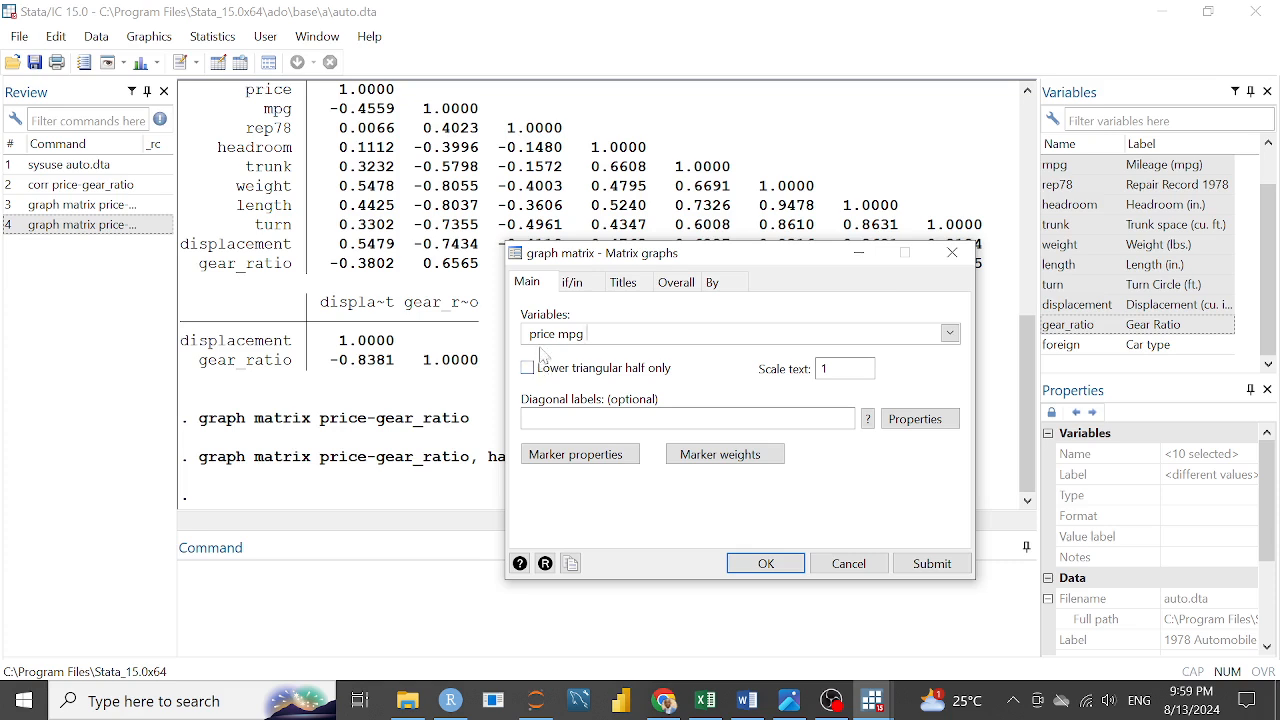
Add rep78, headroom, trunk, weight, length, turn, displacement and gear_ratio to the scatterplot matrix variables
left_click(950, 333)
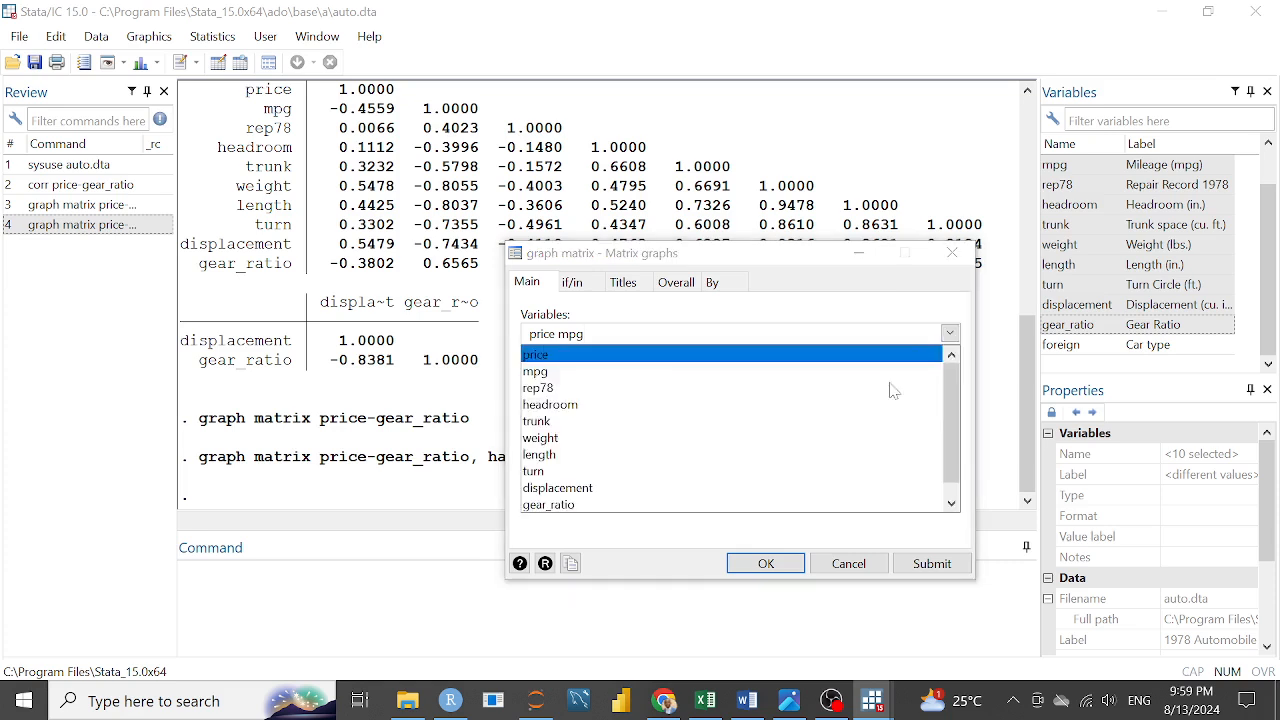
left_click(590, 388)
left_click(562, 404)
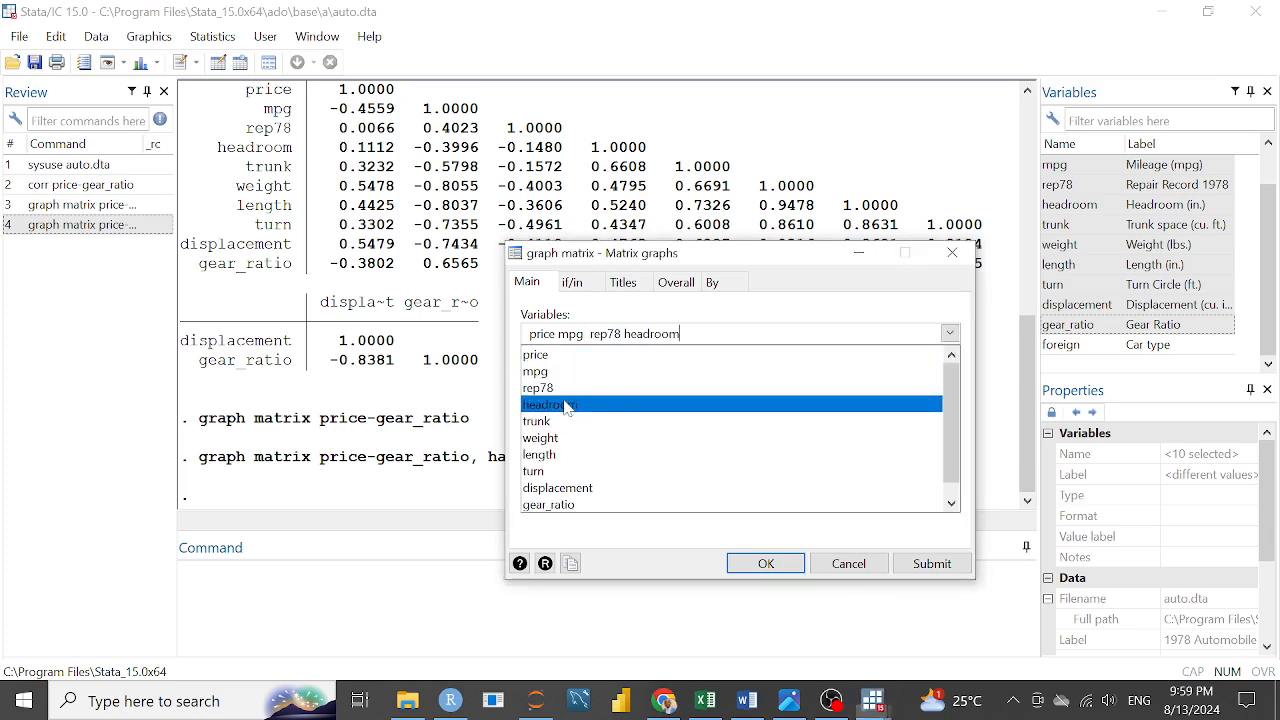
left_click(549, 421)
left_click(552, 438)
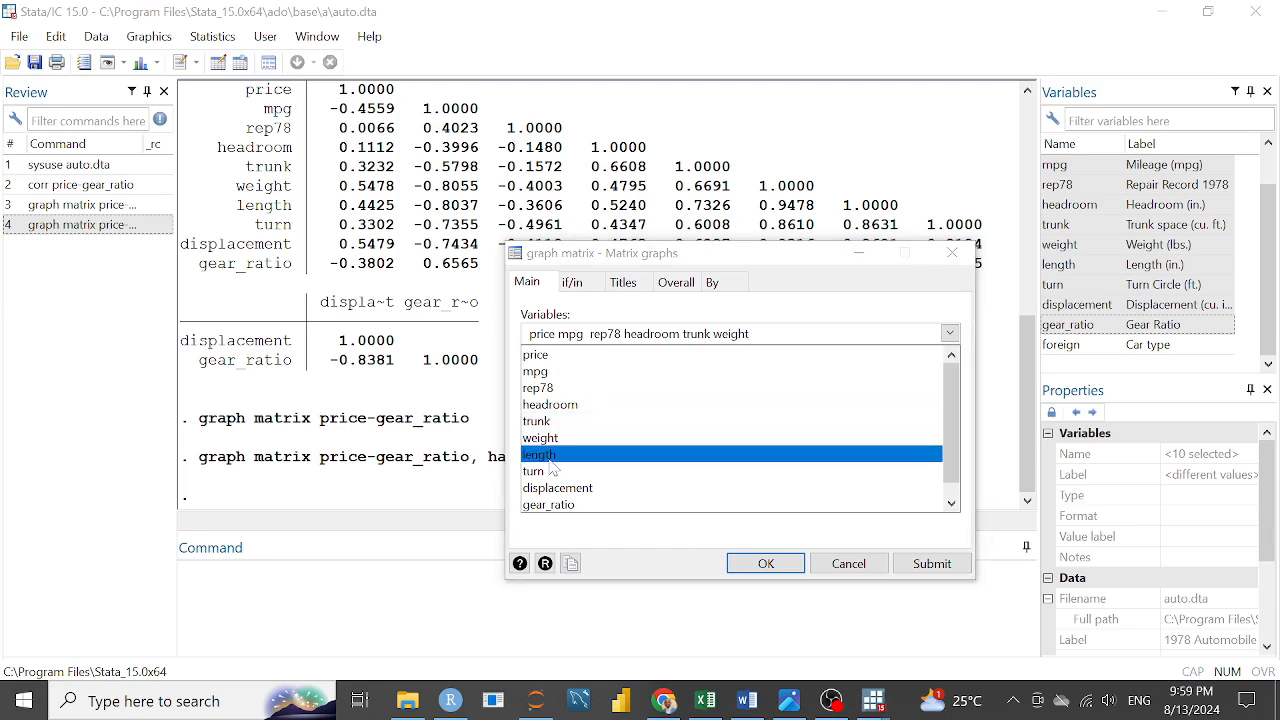
left_click(550, 455)
left_click(547, 471)
left_click(558, 488)
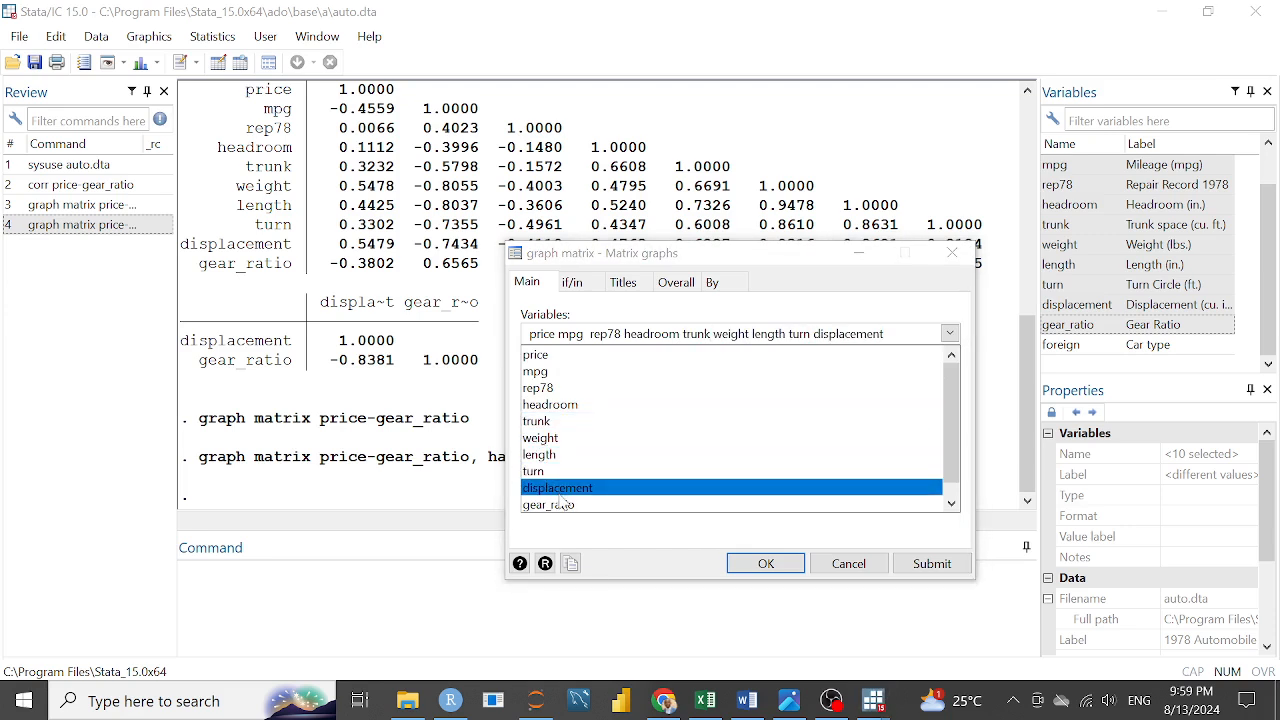
left_click(638, 506)
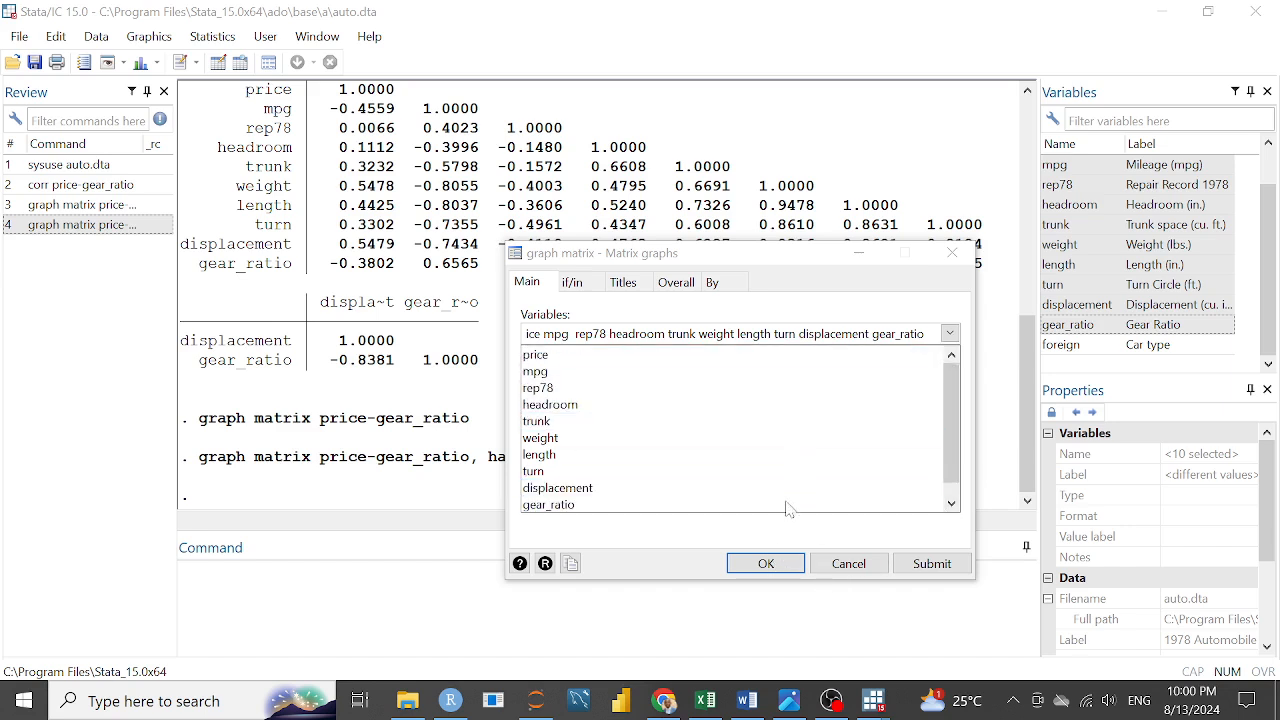
Restrict the scatterplot matrix to the lower triangular half only and generate the graph
left_click(766, 565)
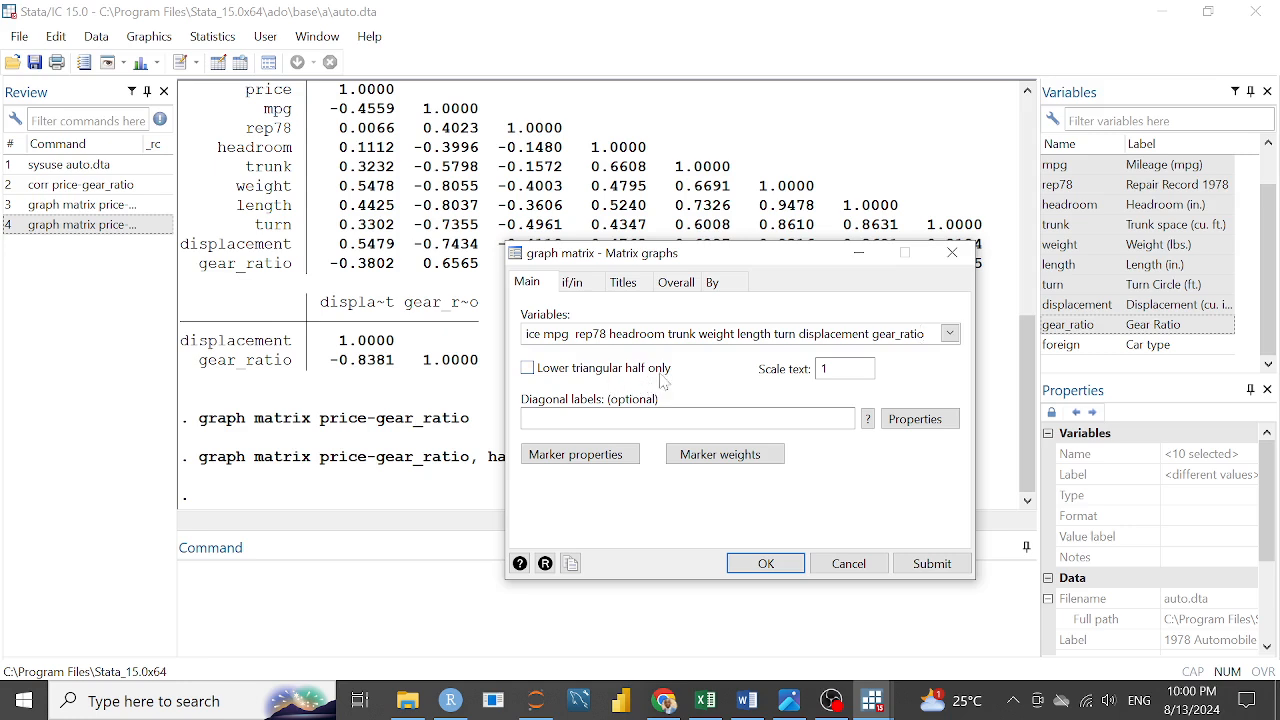
left_click(530, 369)
left_click(766, 563)
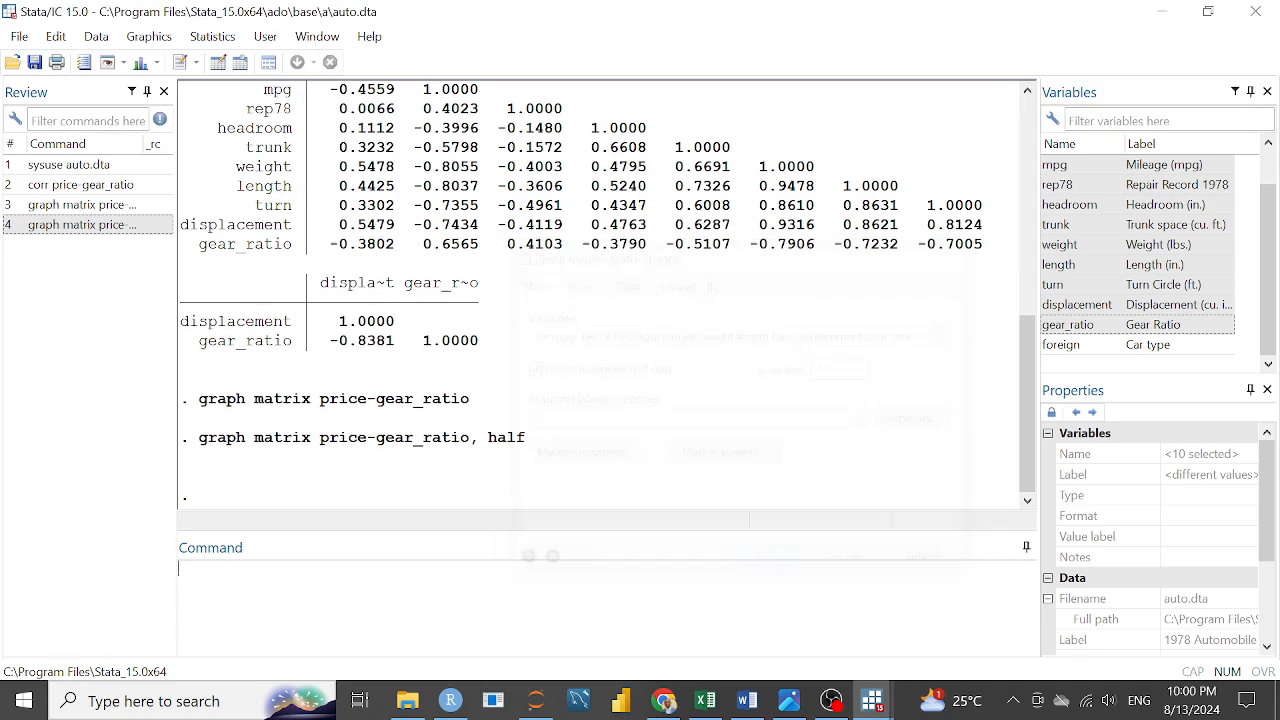